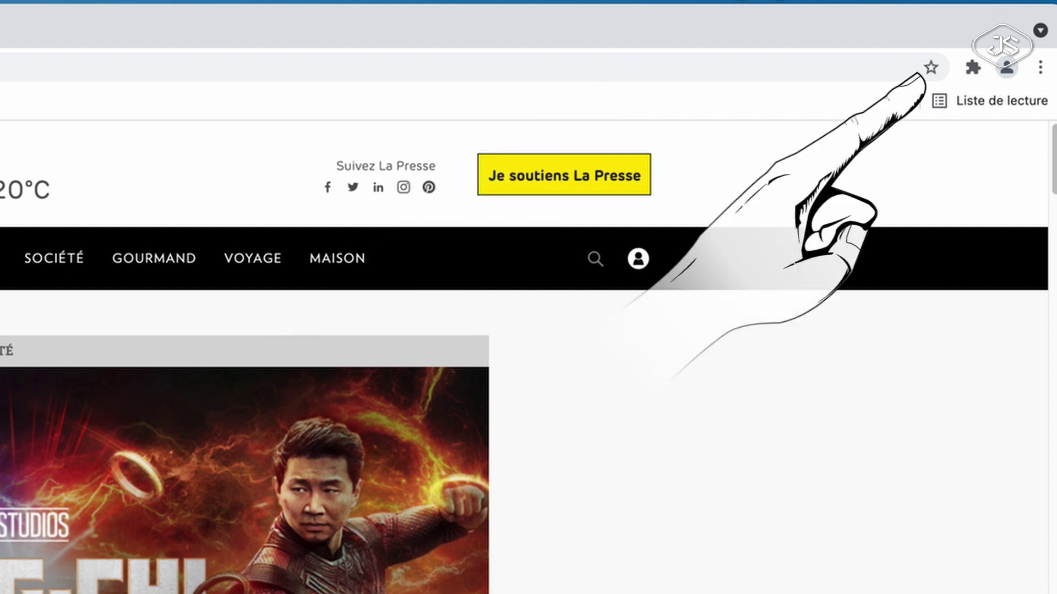
Add the current La Presse home page to the favourites, keeping the suggested name and the Barre de favoris folder.
left_click(934, 69)
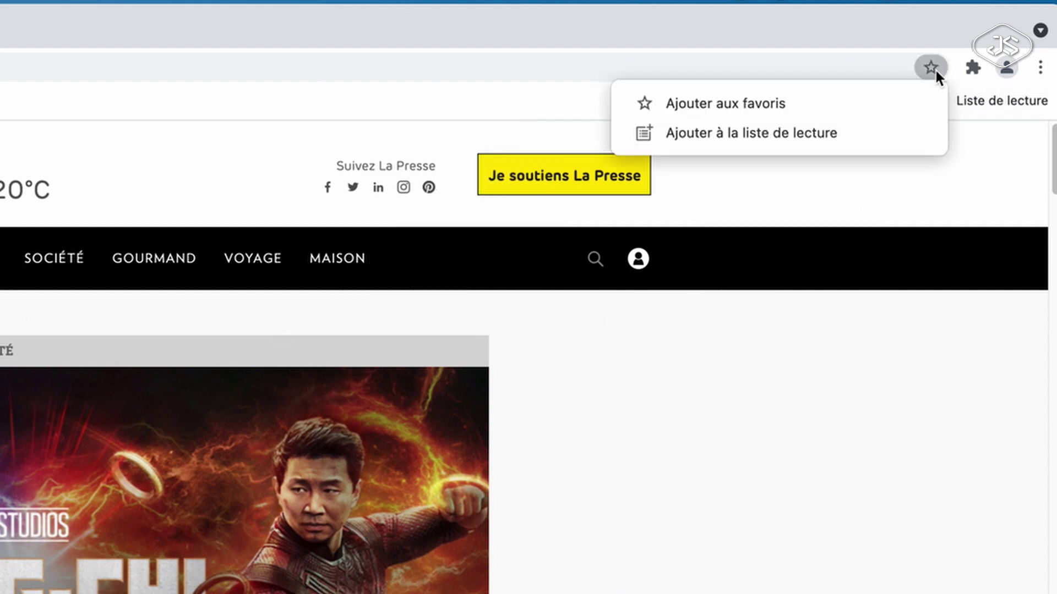
left_click(794, 106)
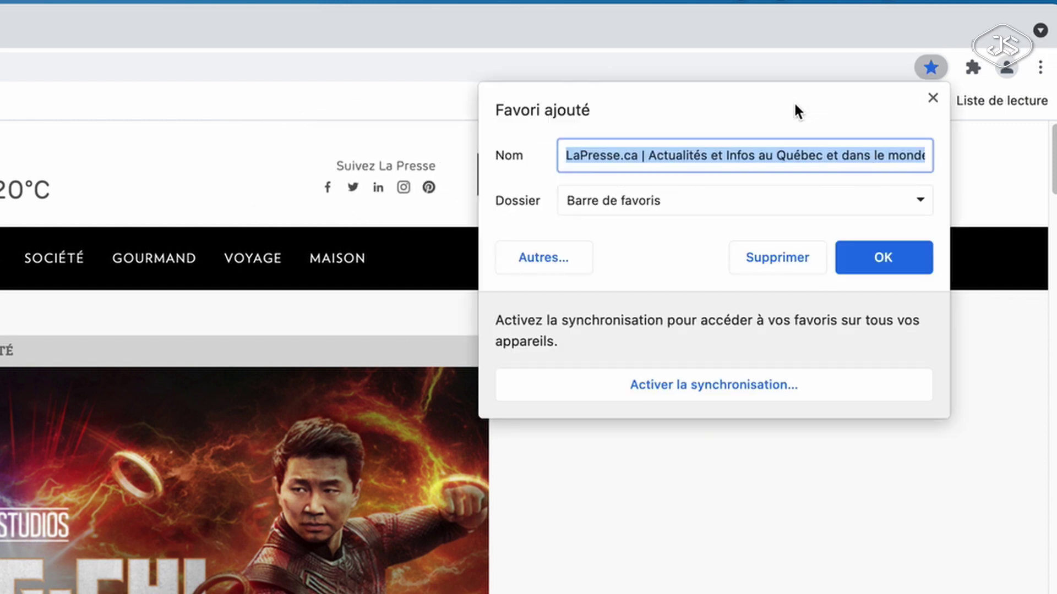
left_click(877, 257)
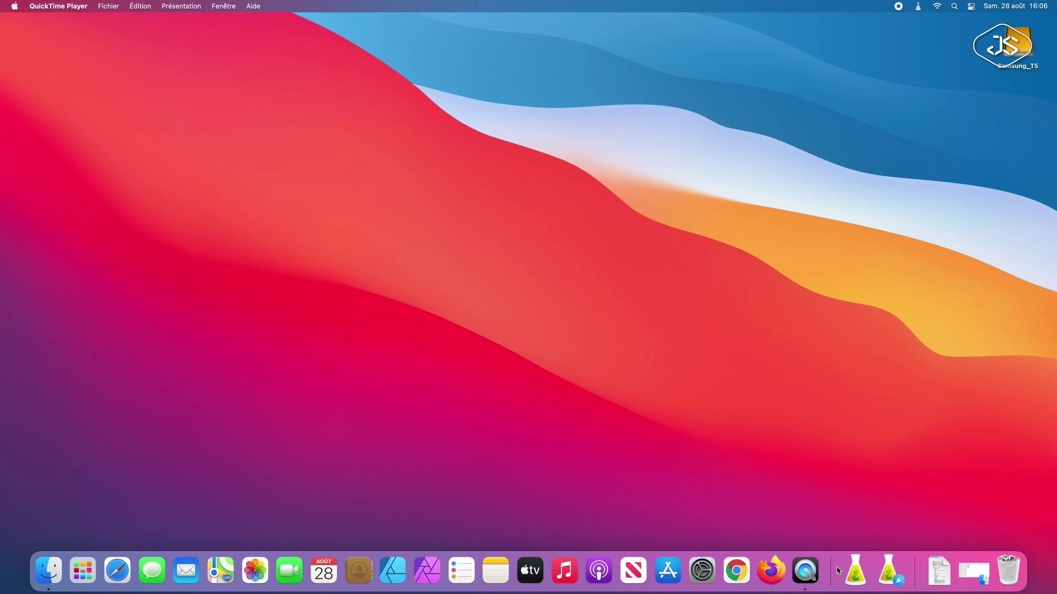
In a new Chrome window, search for "Jackban Studio" and open the site's Accueil page from the results.
left_click(738, 577)
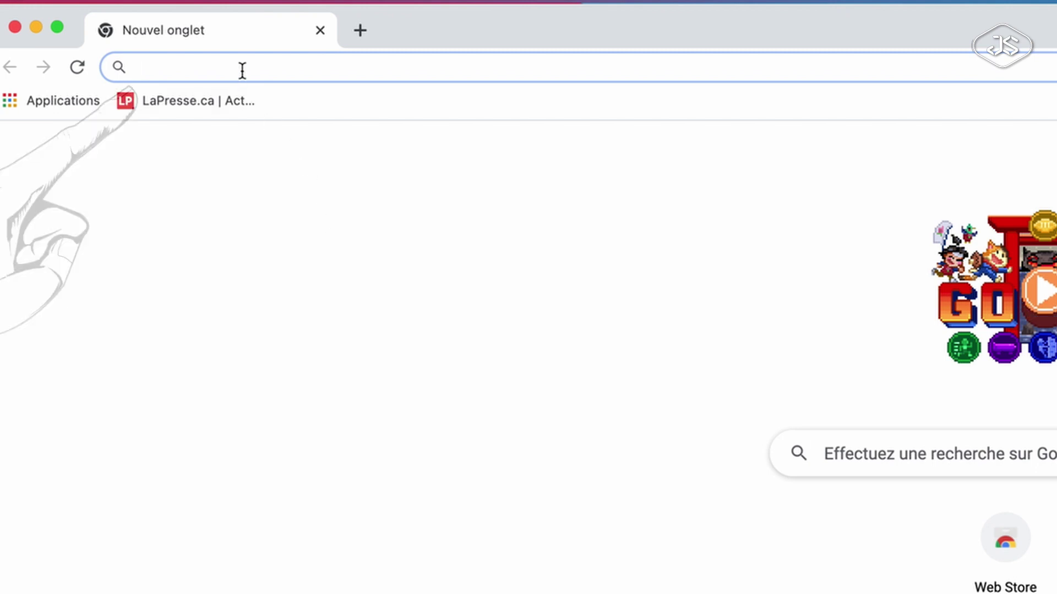
type("Jackban Studio")
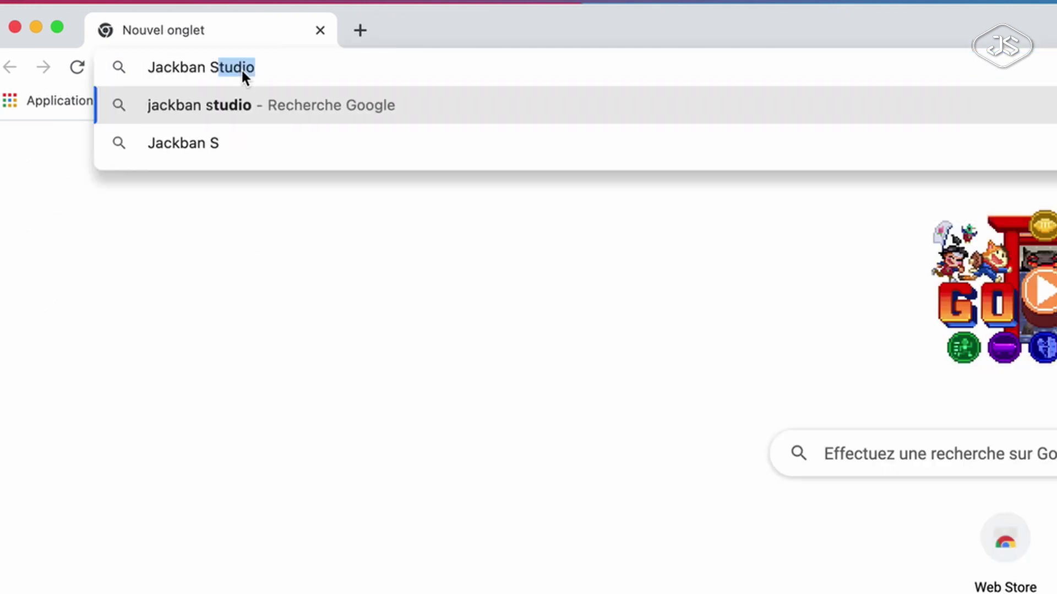
left_click(238, 108)
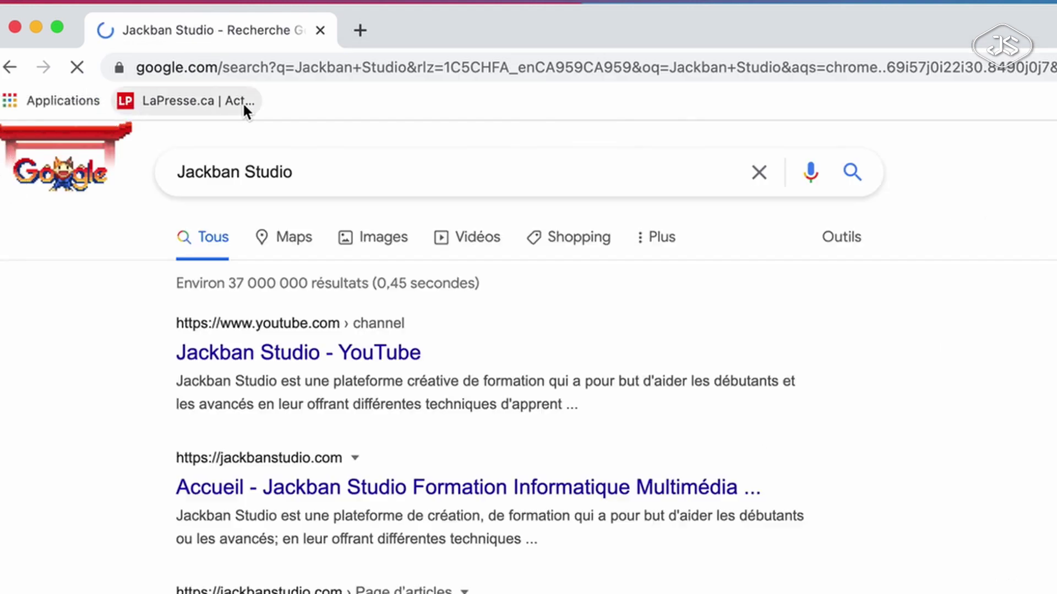
left_click(340, 498)
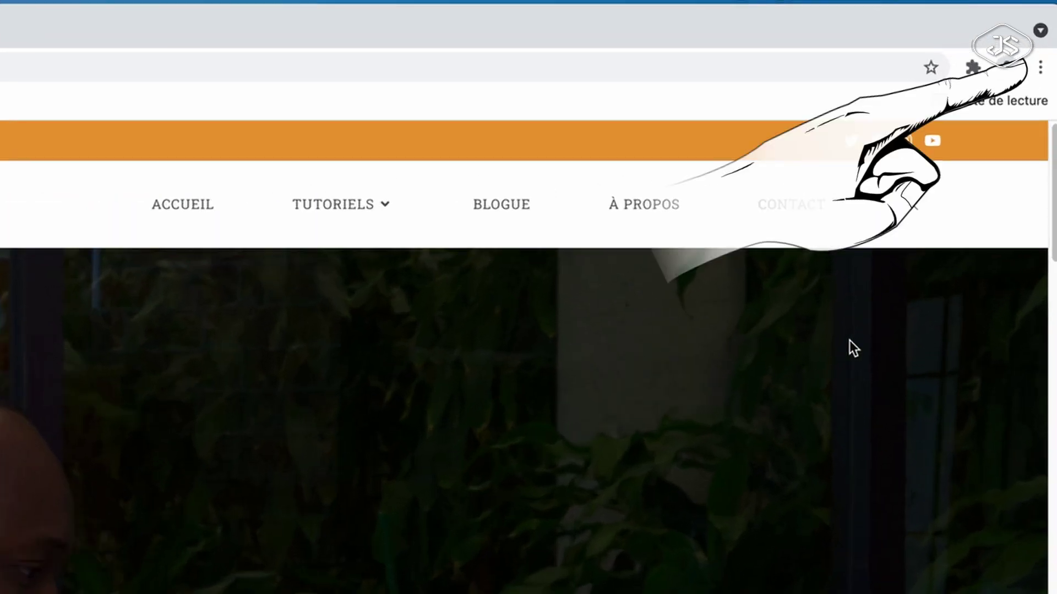
Add the Jackban Studio tab to the favourites in the Barre de favoris folder under its suggested name.
left_click(1041, 70)
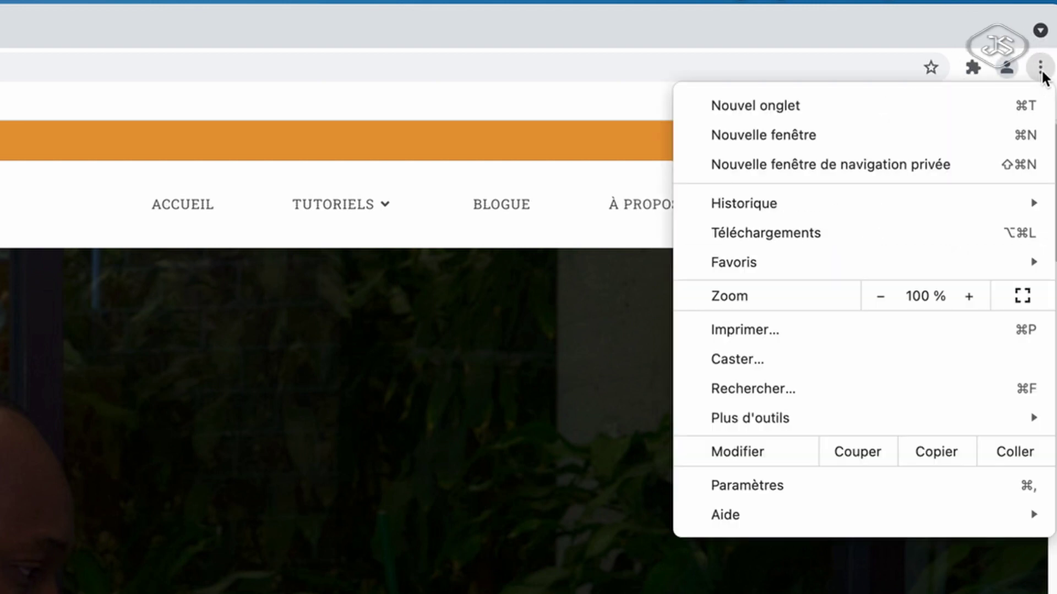
mouse_move(913, 258)
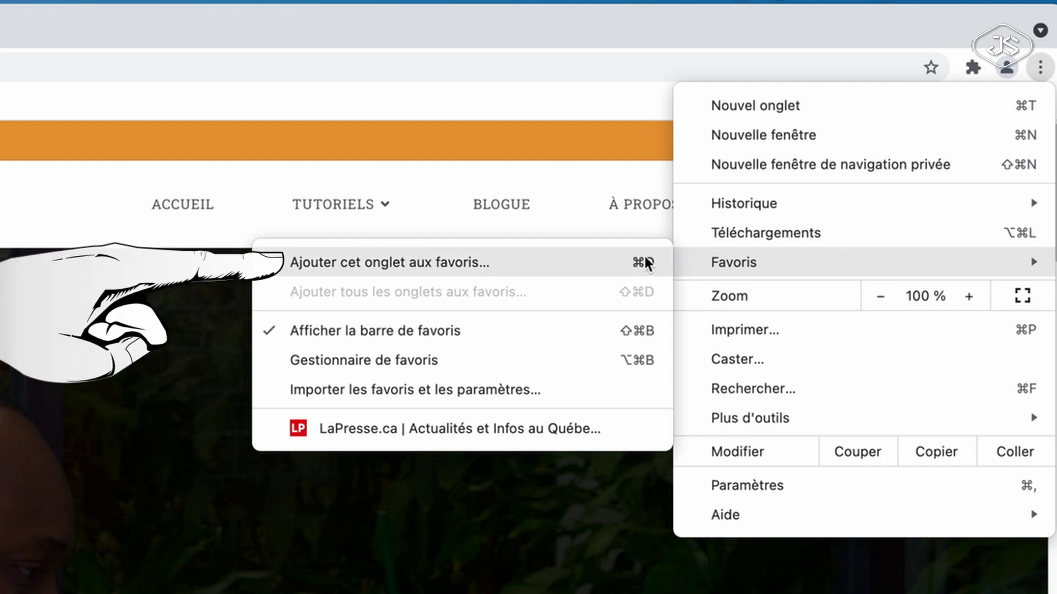
left_click(554, 260)
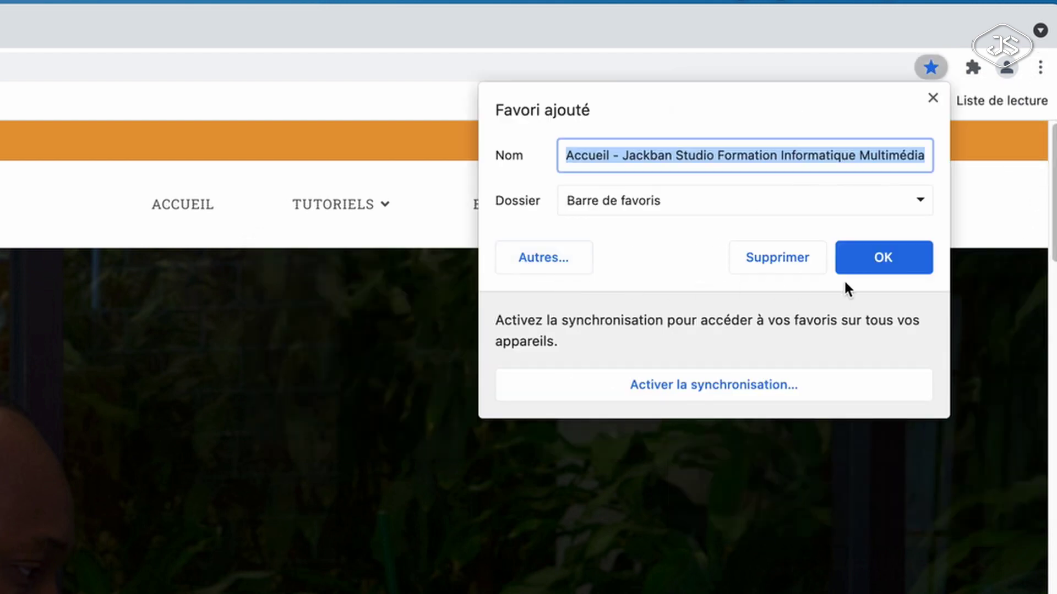
left_click(870, 263)
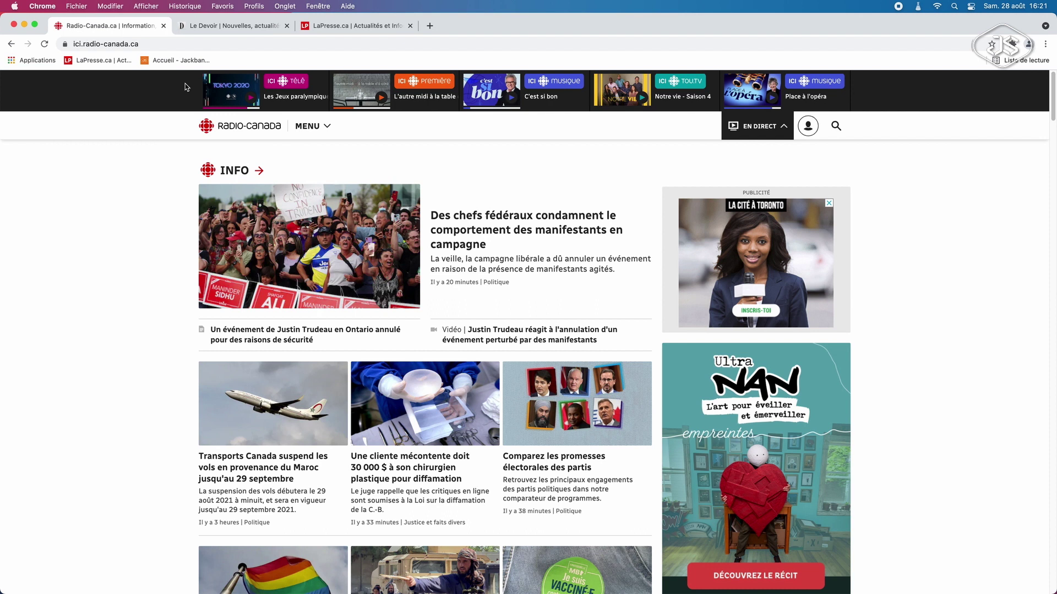
Save all open news tabs as favourites in a folder named Actualités on the favourites bar, and open that folder.
left_click(215, 27)
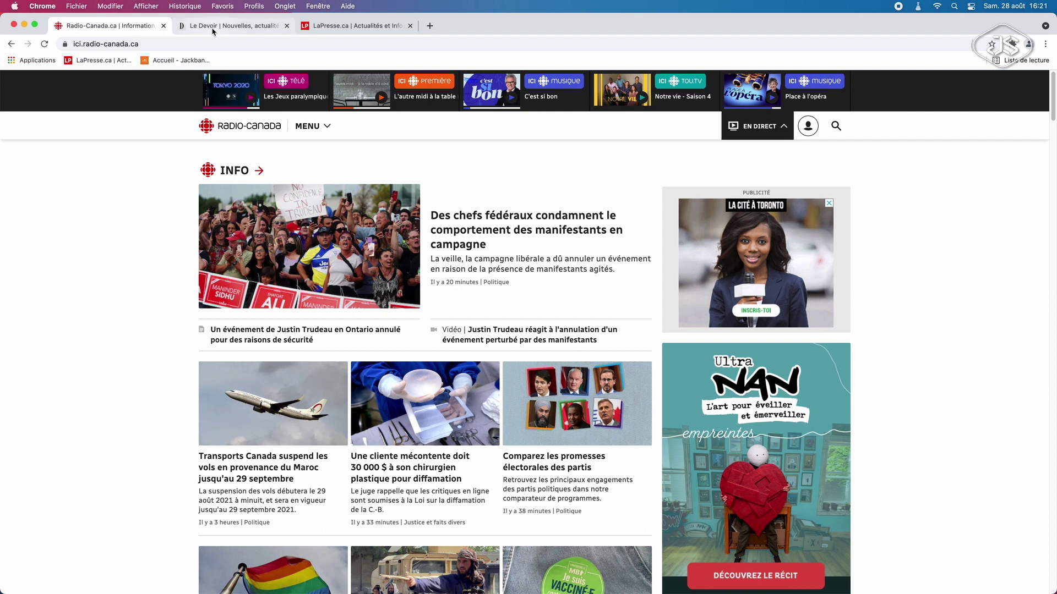
left_click(340, 28)
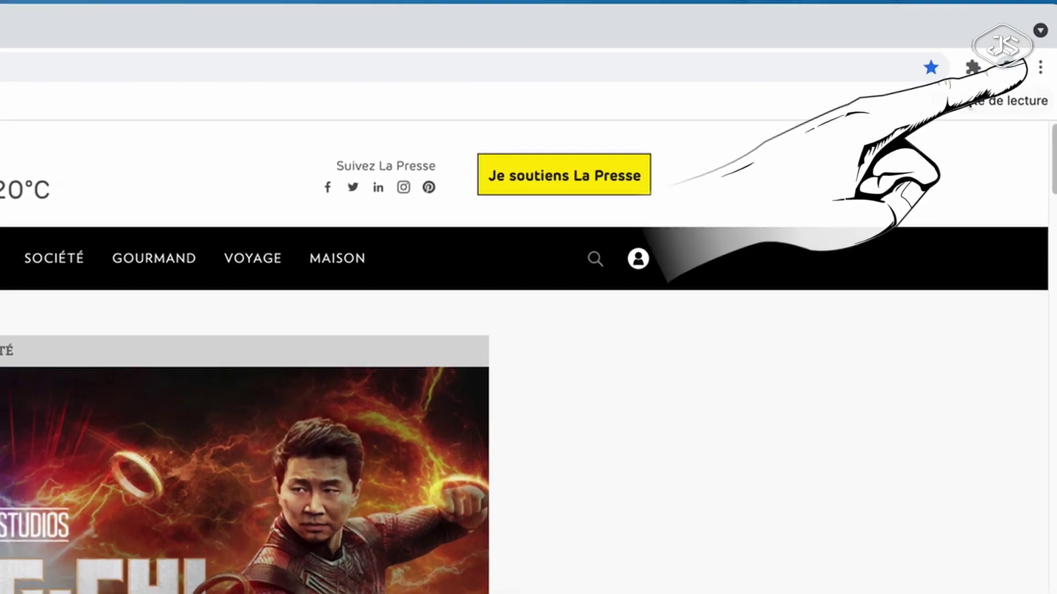
left_click(1045, 74)
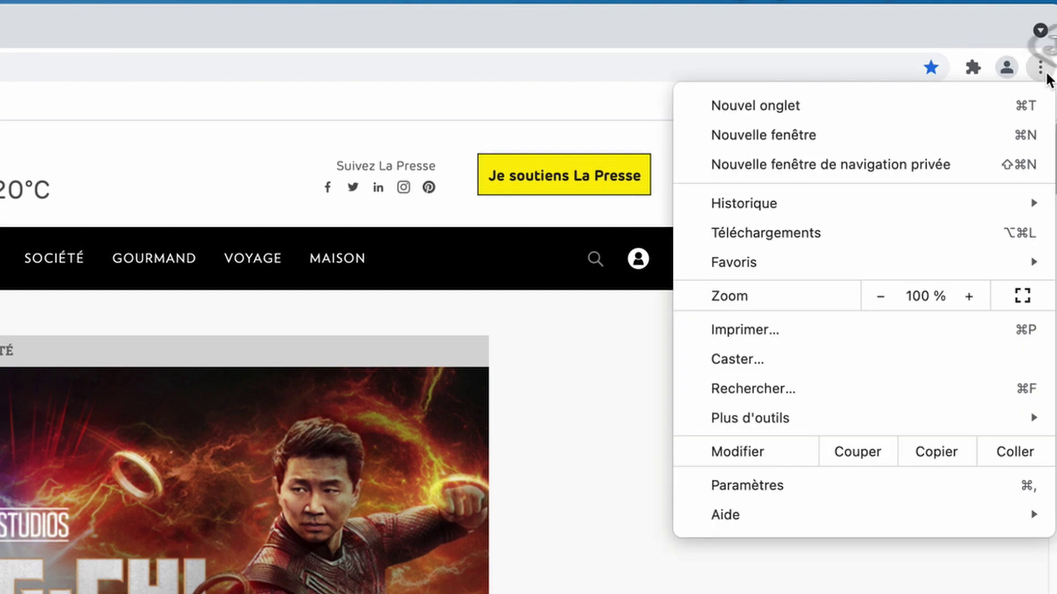
mouse_move(958, 269)
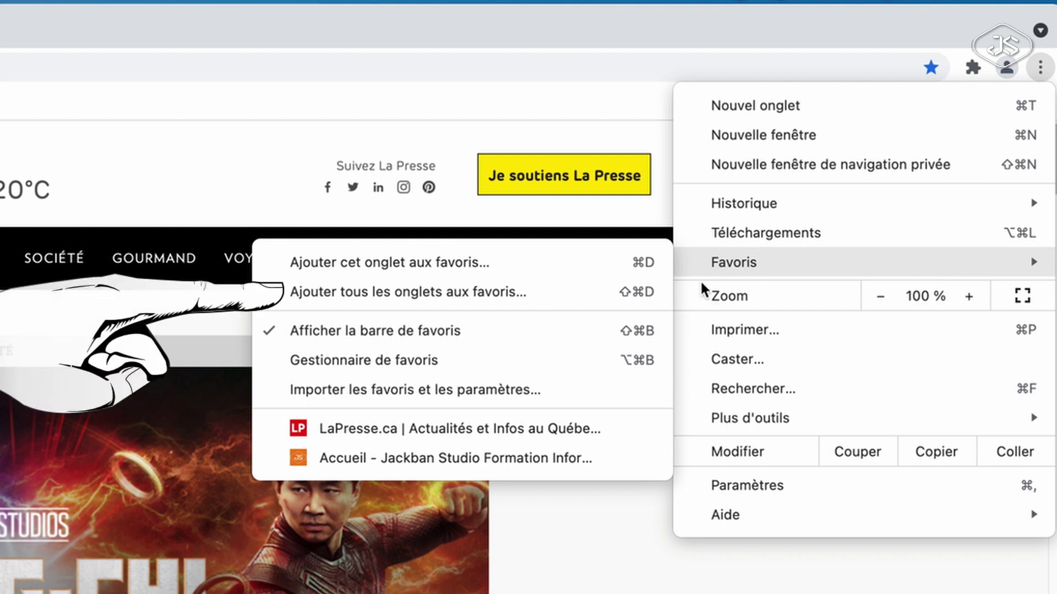
left_click(500, 293)
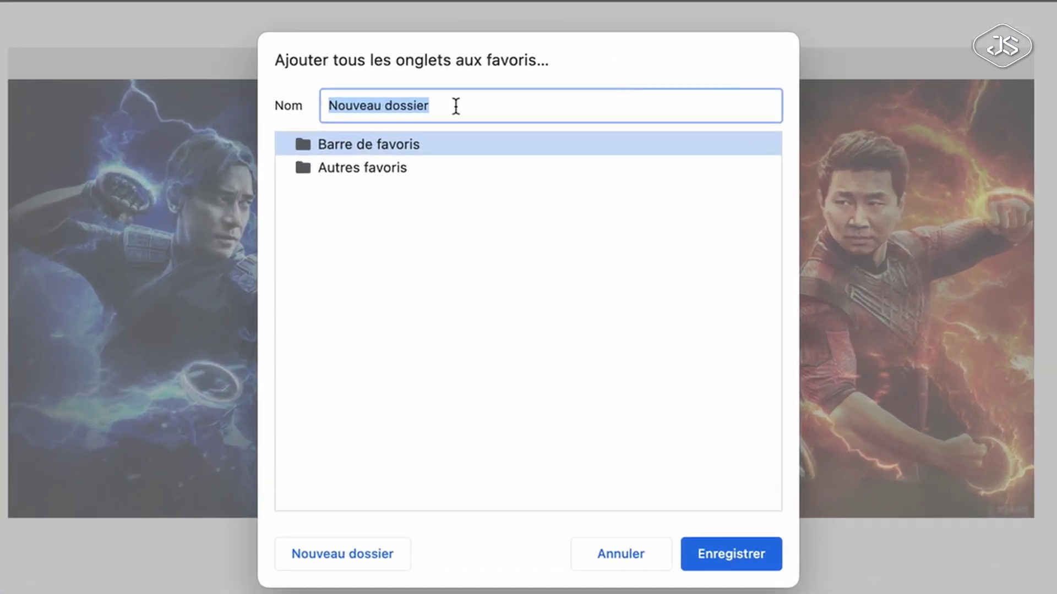
type("A")
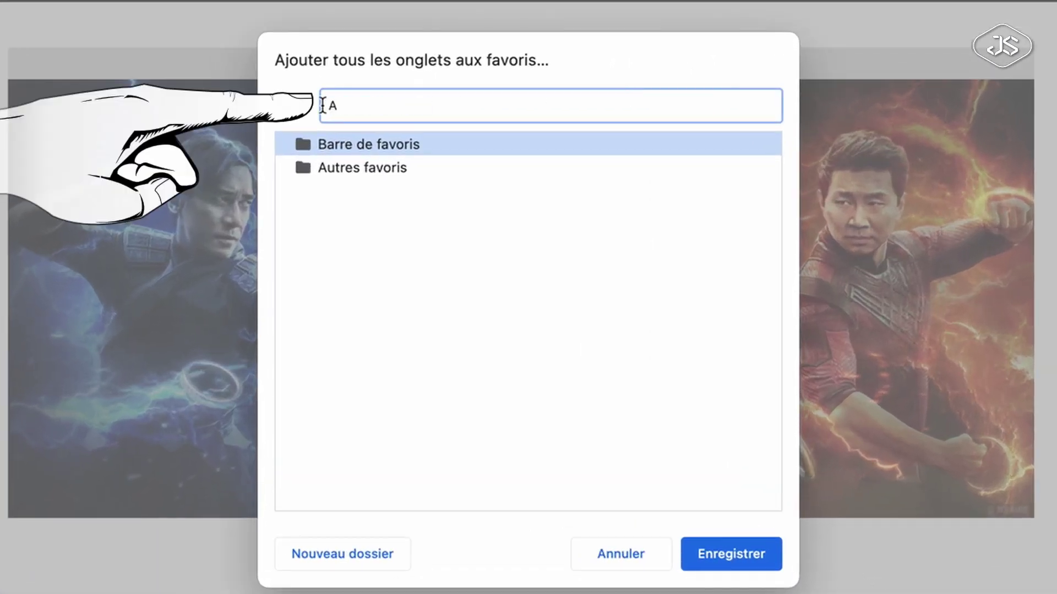
type("ctualités")
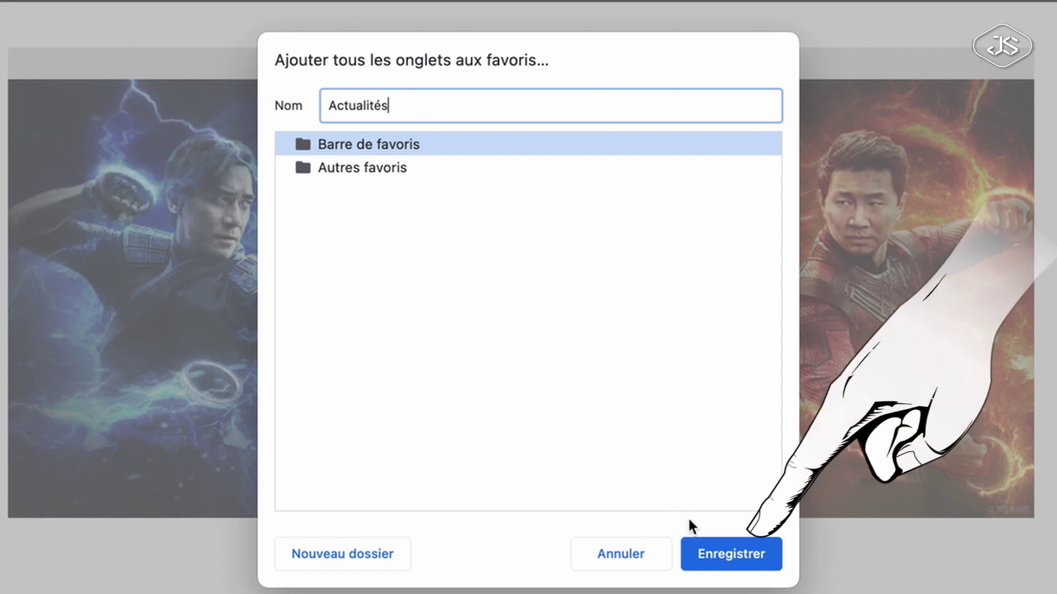
left_click(706, 552)
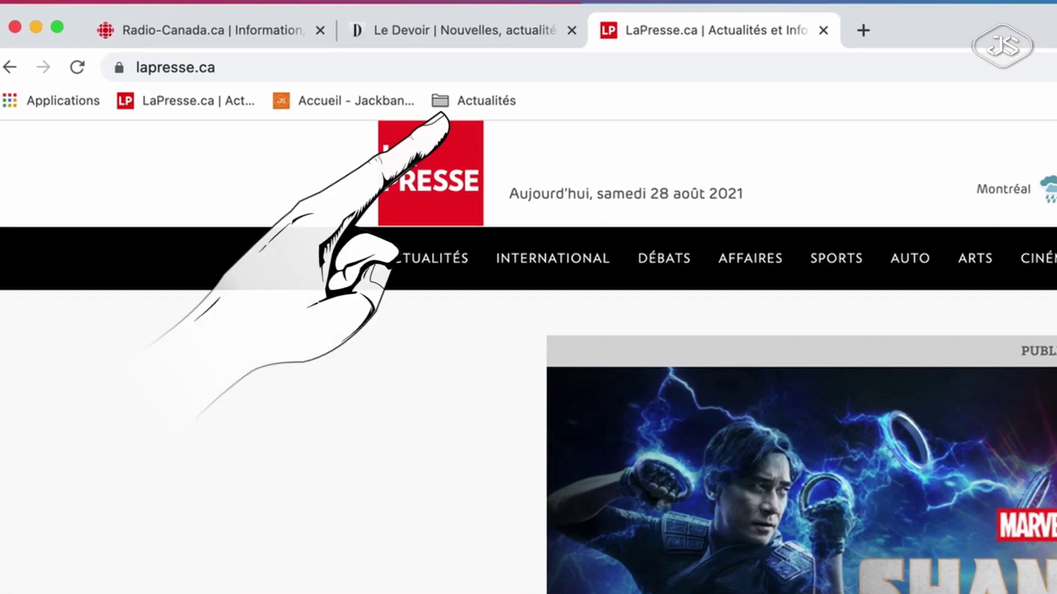
left_click(472, 101)
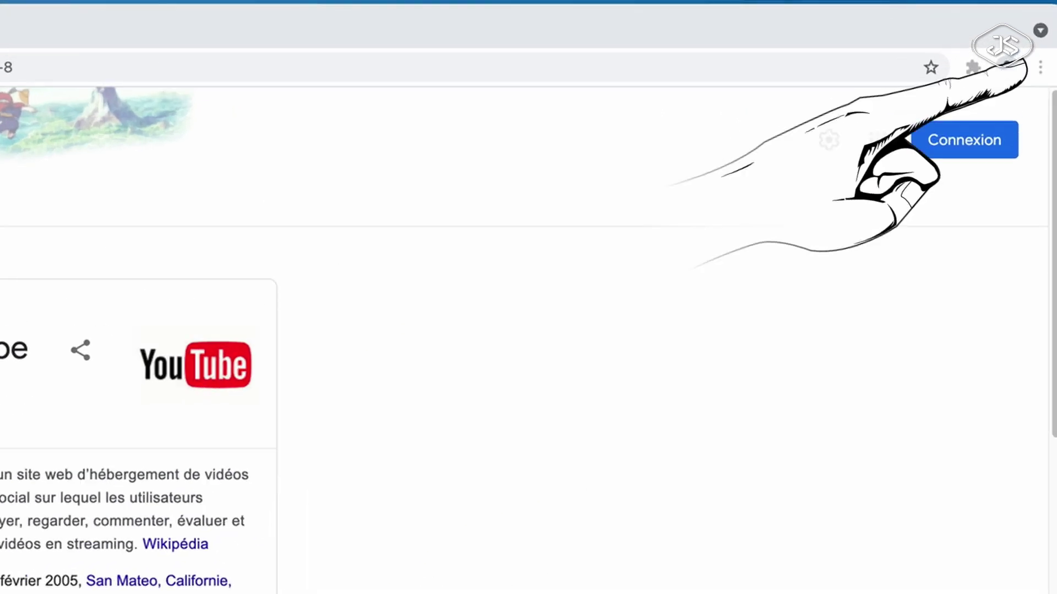
Turn on the display of the favourites bar from the YouTube search results page.
left_click(1040, 67)
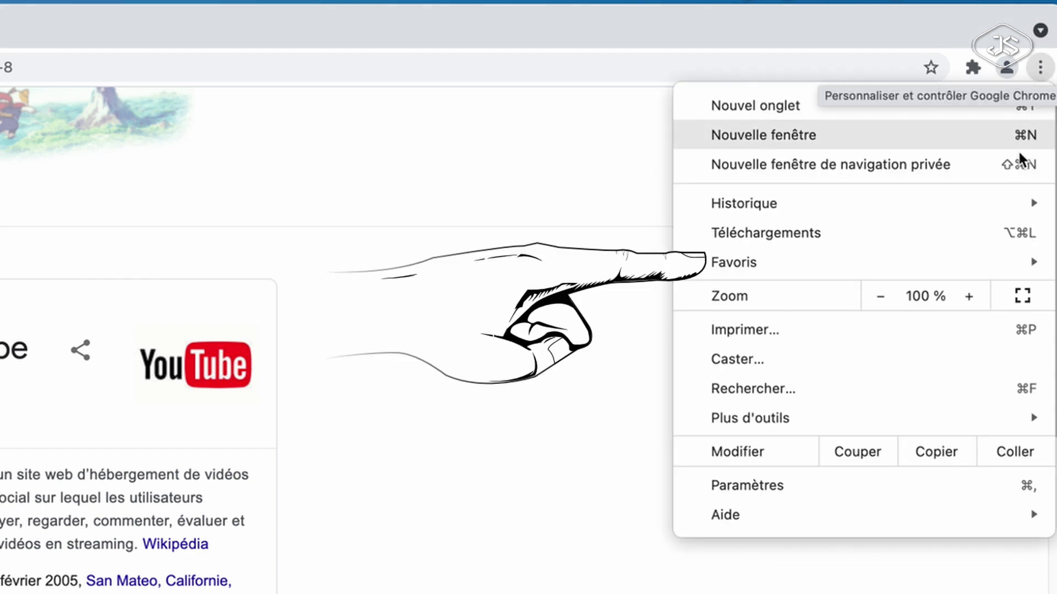
mouse_move(1001, 260)
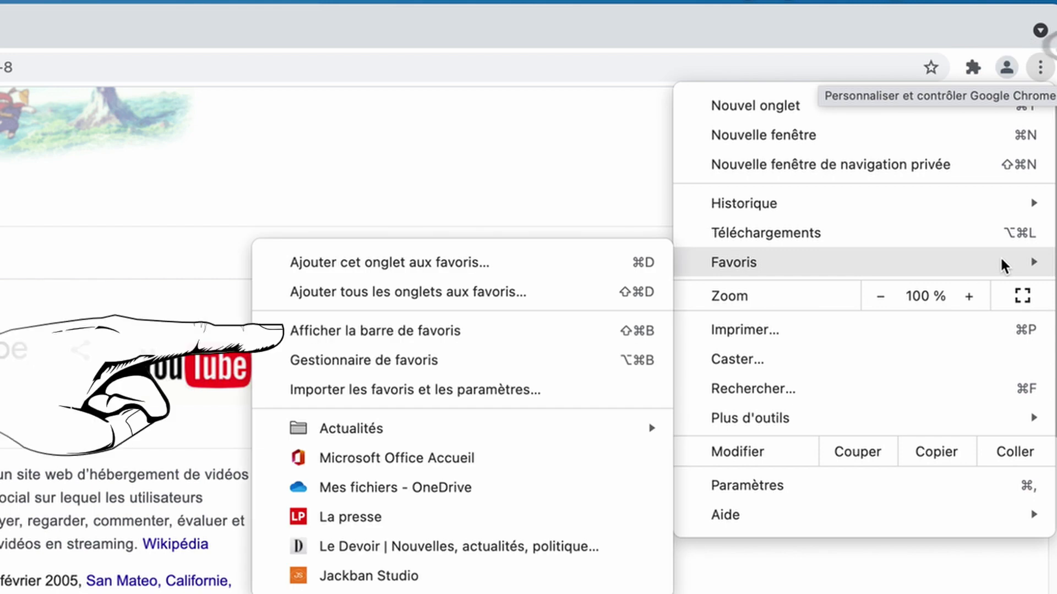
left_click(497, 330)
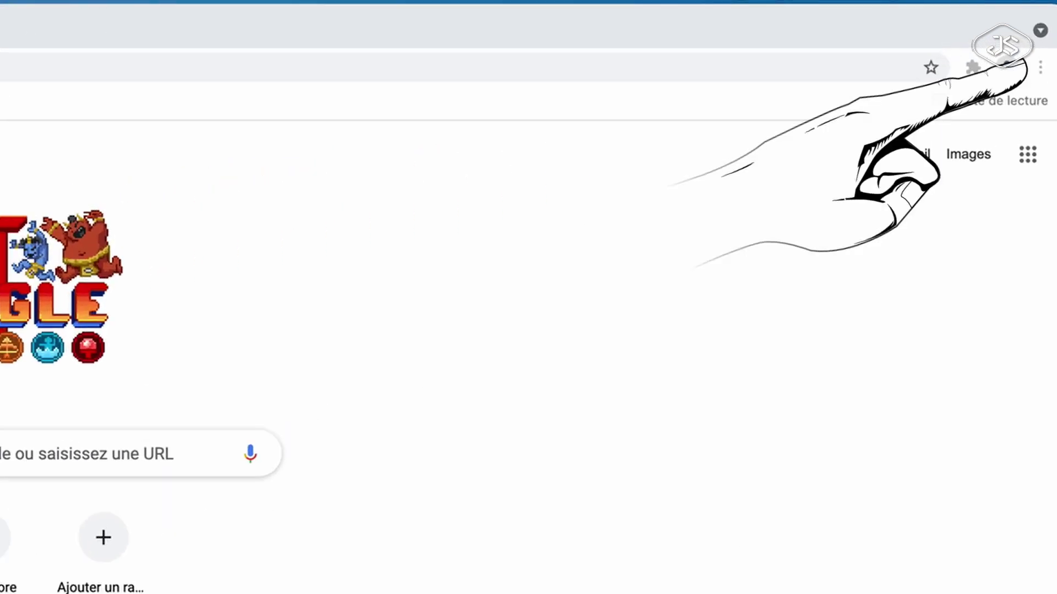
In the favourites manager, rename the jackbanstudio.com favourite as "Jackban Studio", keeping its URL.
left_click(1040, 68)
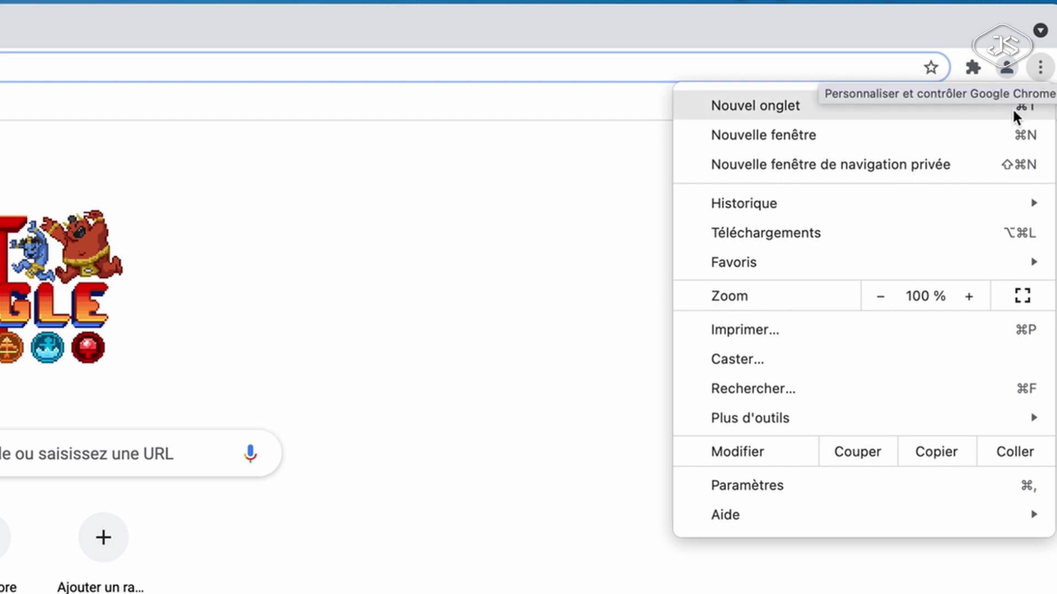
mouse_move(937, 255)
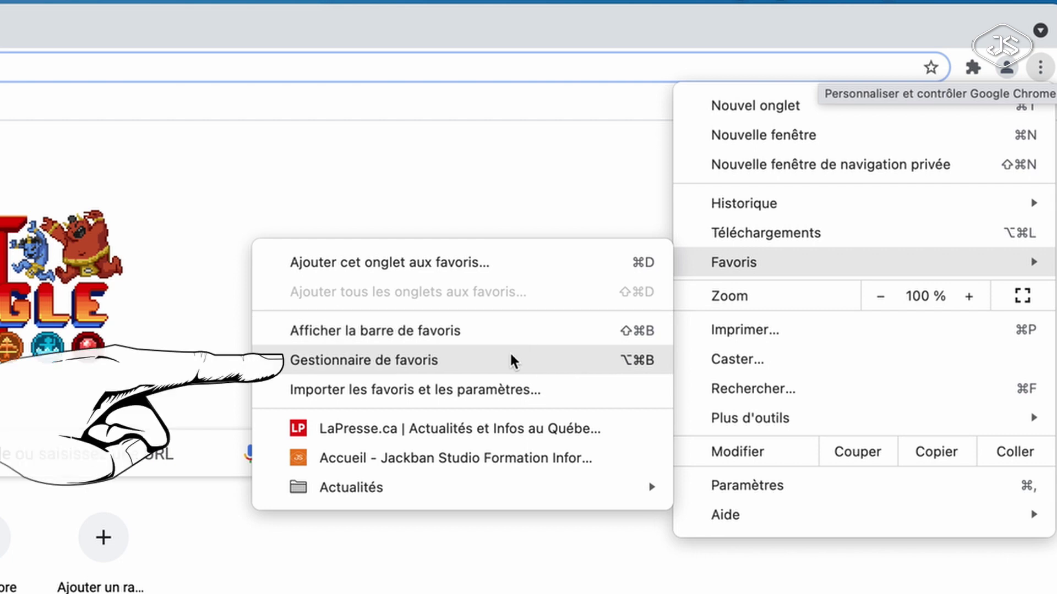
left_click(510, 357)
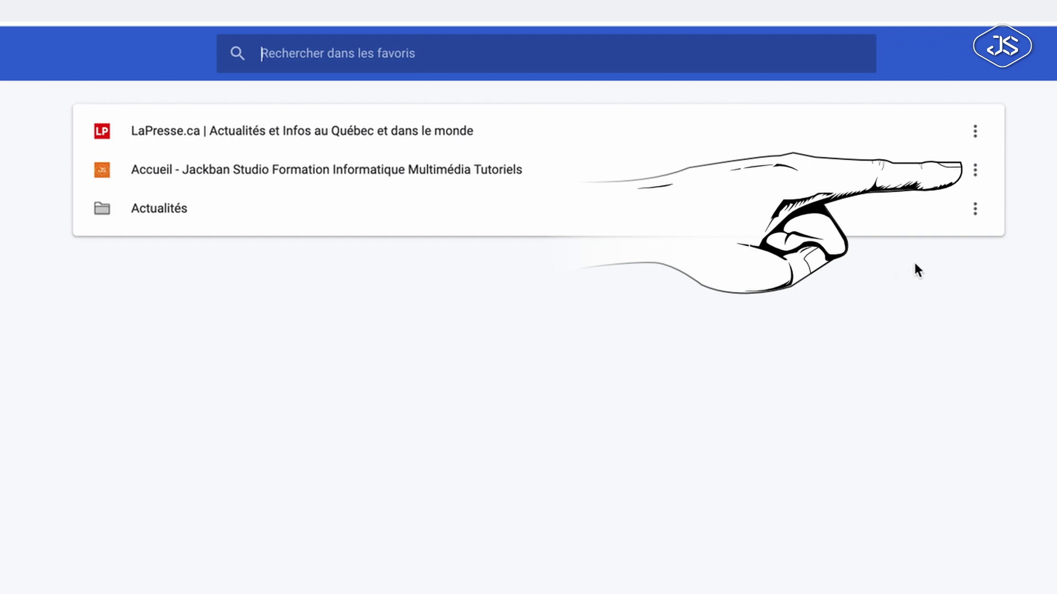
left_click(976, 172)
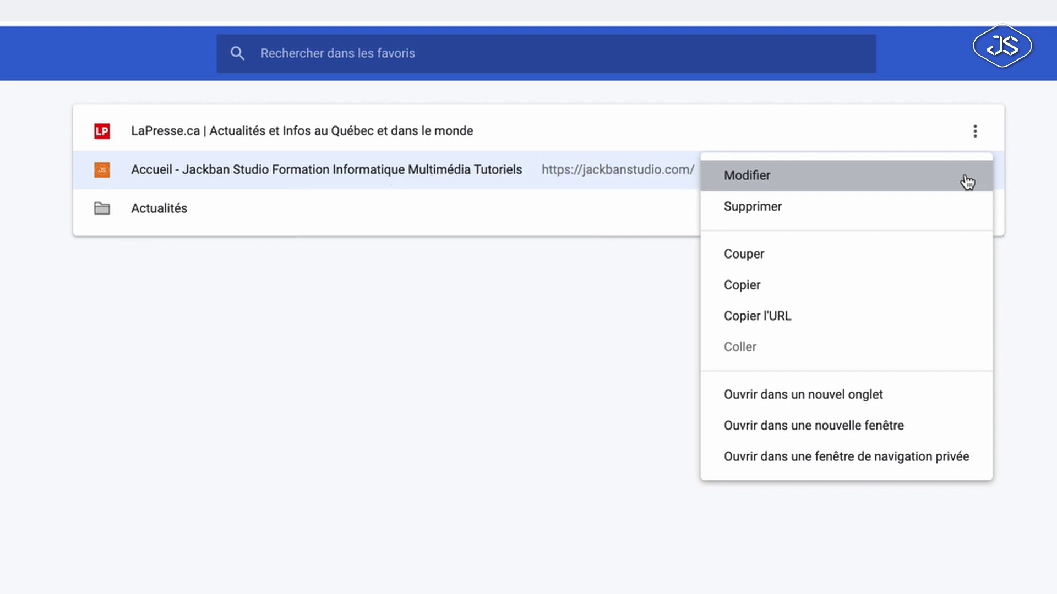
left_click(969, 178)
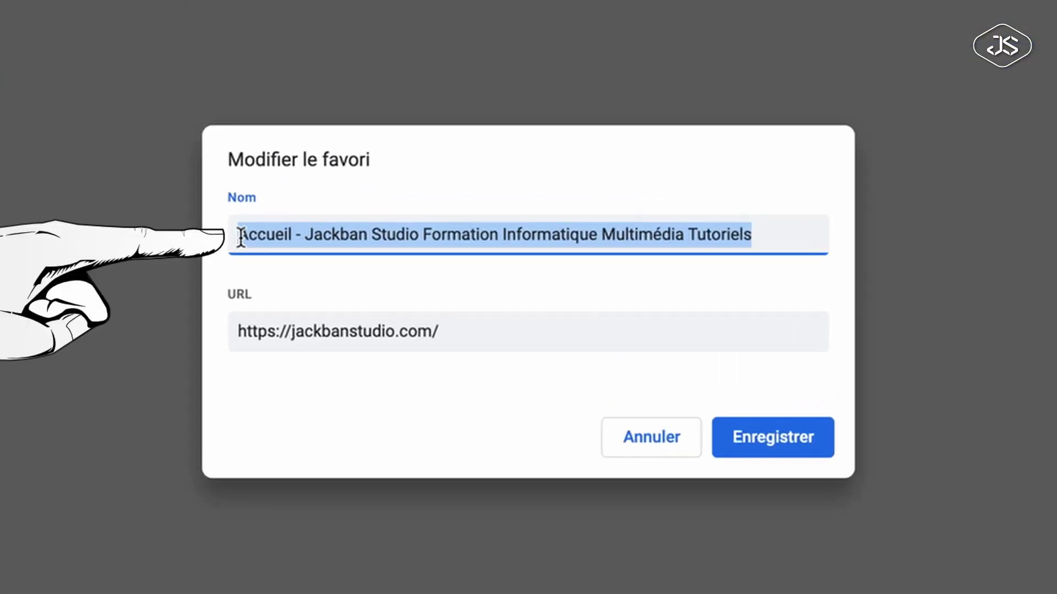
type("Ja")
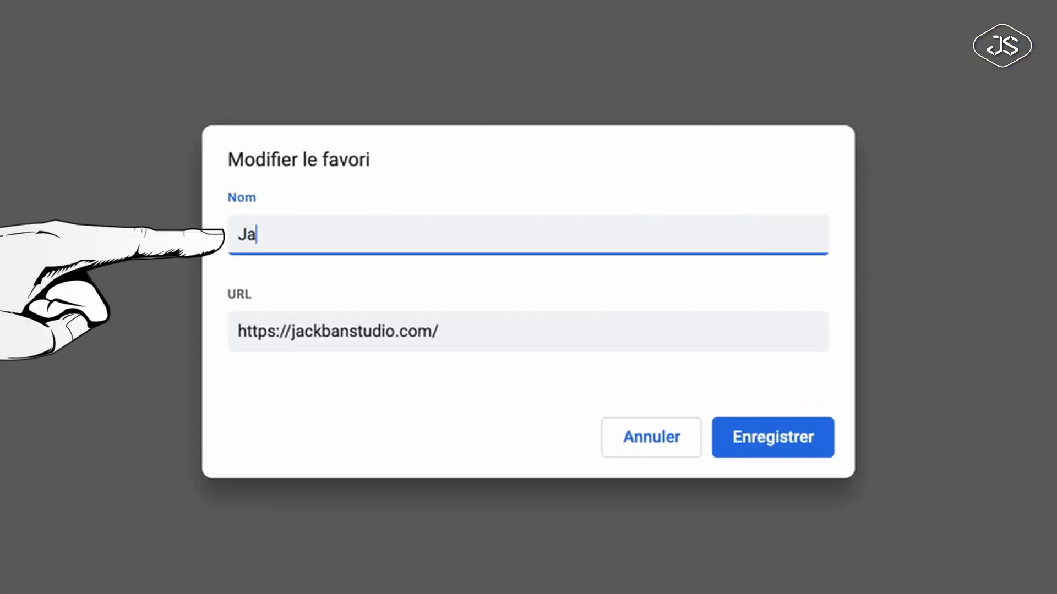
type("ckban S")
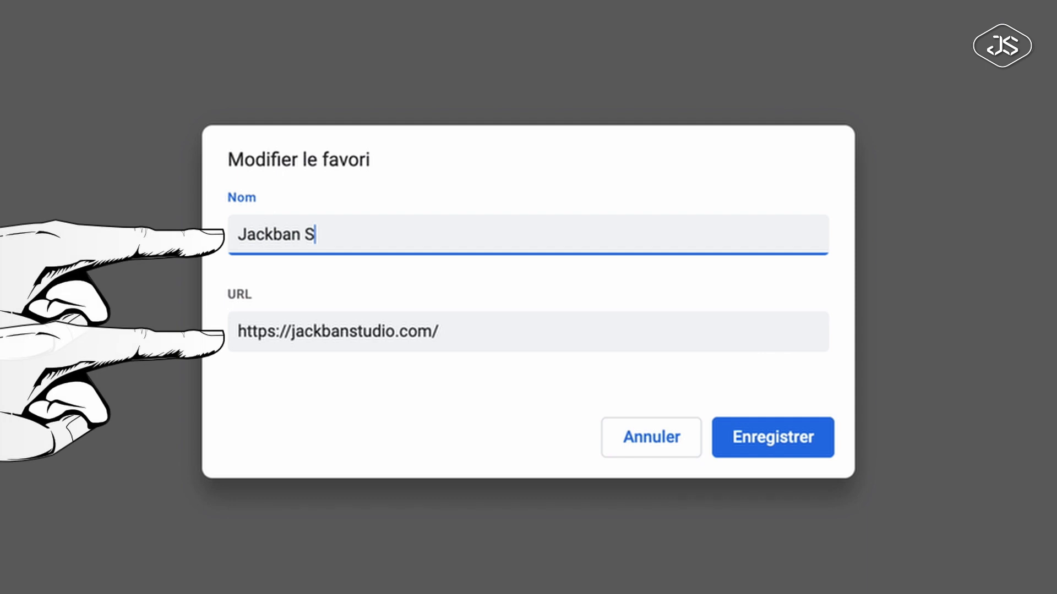
type("tudio")
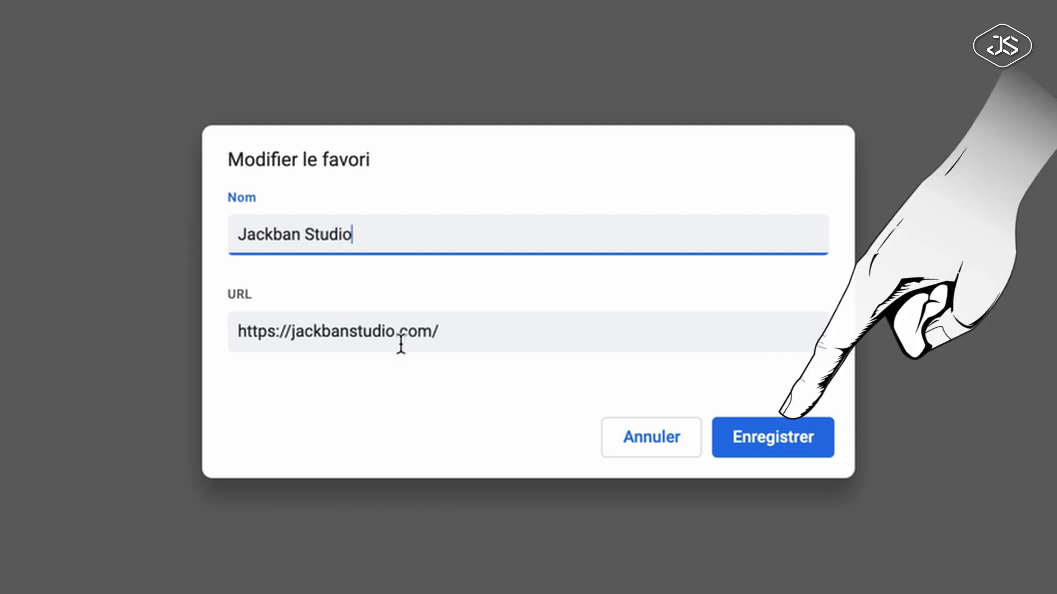
left_click(771, 450)
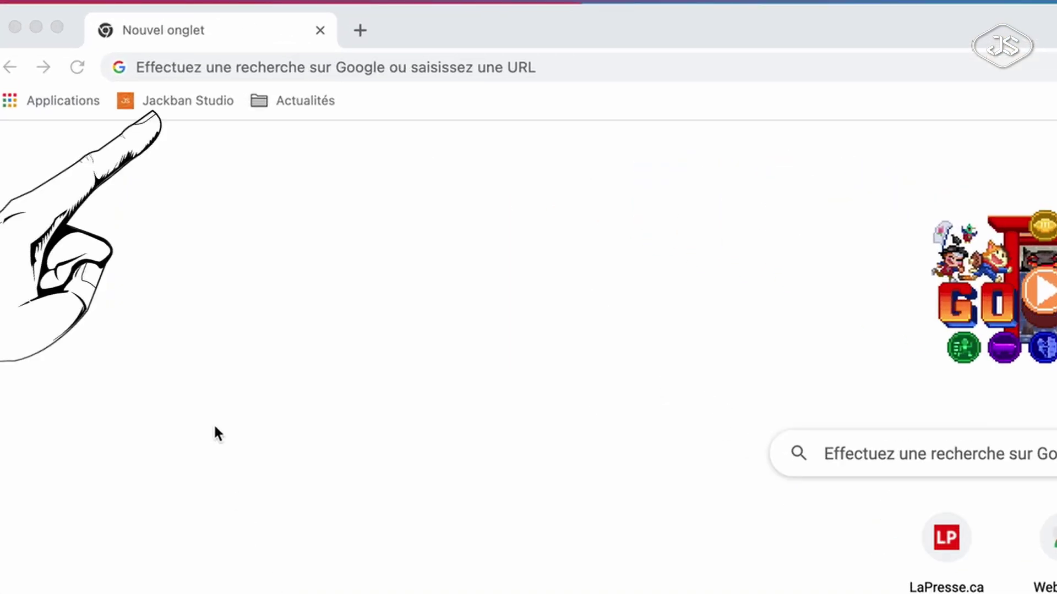
Delete the Jackban Studio favourite from the favourites bar.
right_click(179, 103)
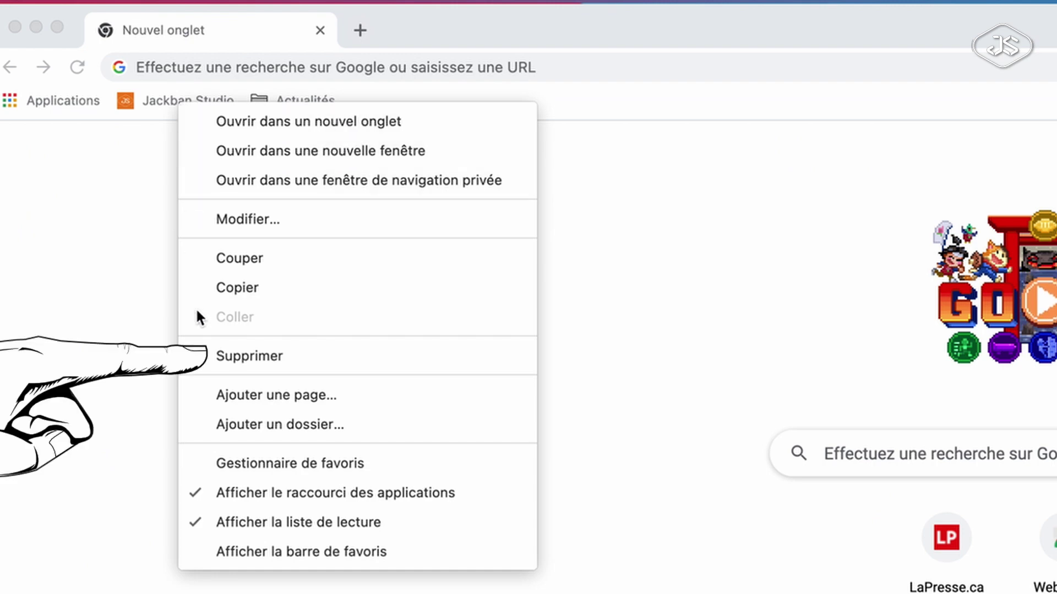
left_click(212, 362)
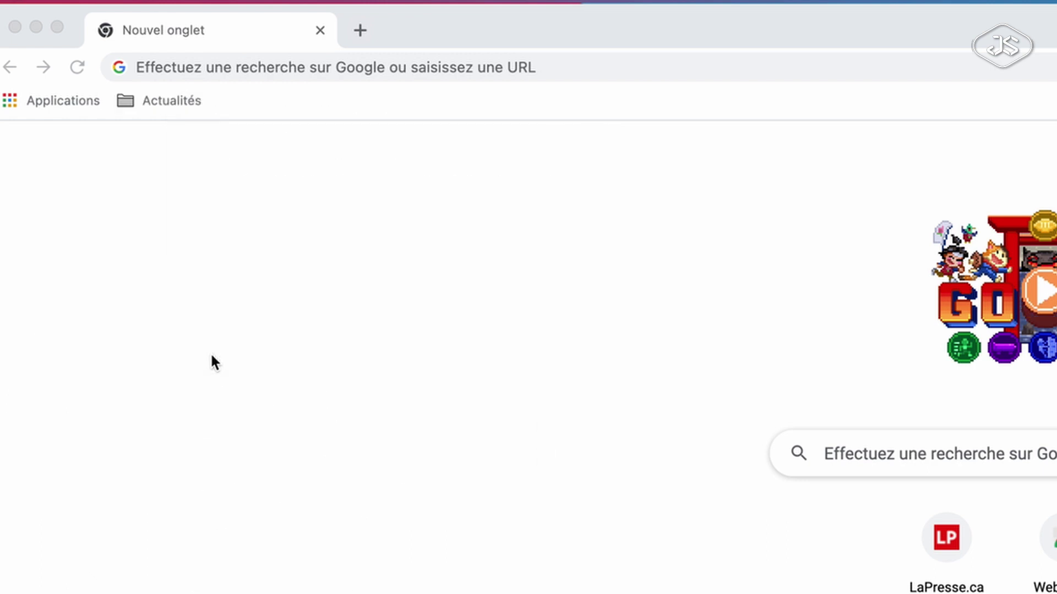